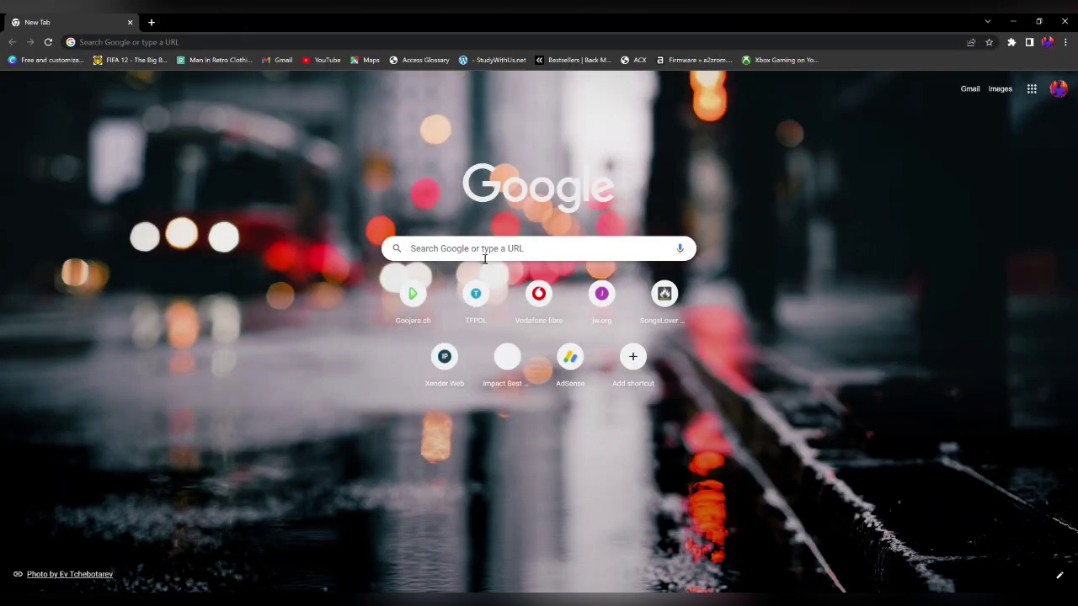
Search Google for 'FALL GUYS DOWNLOAD' to reach the official fallguys.com download page
left_click(487, 255)
type("FALL GU")
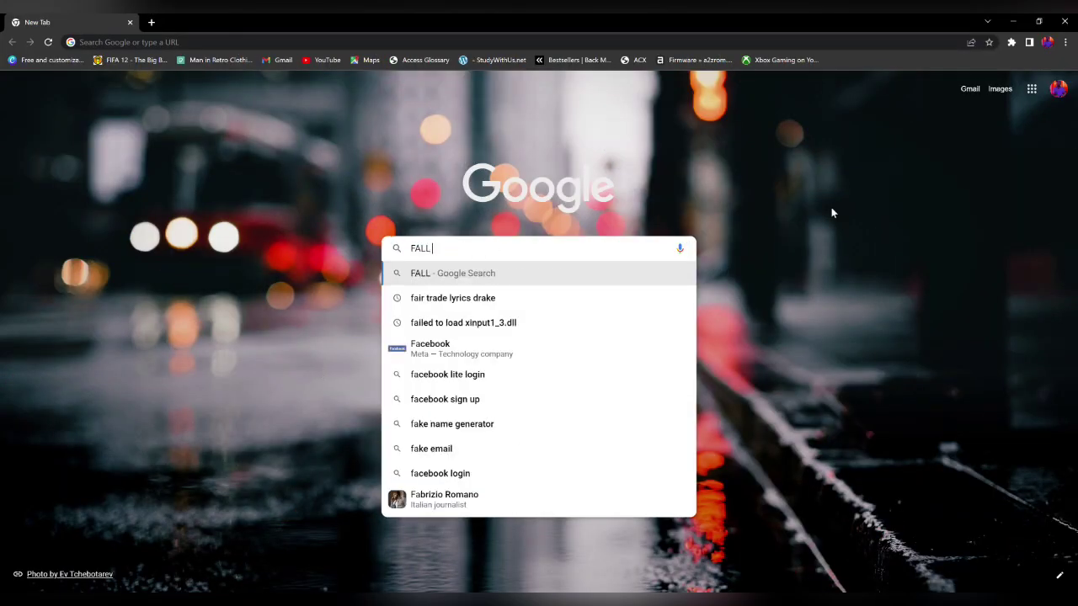
type("YS")
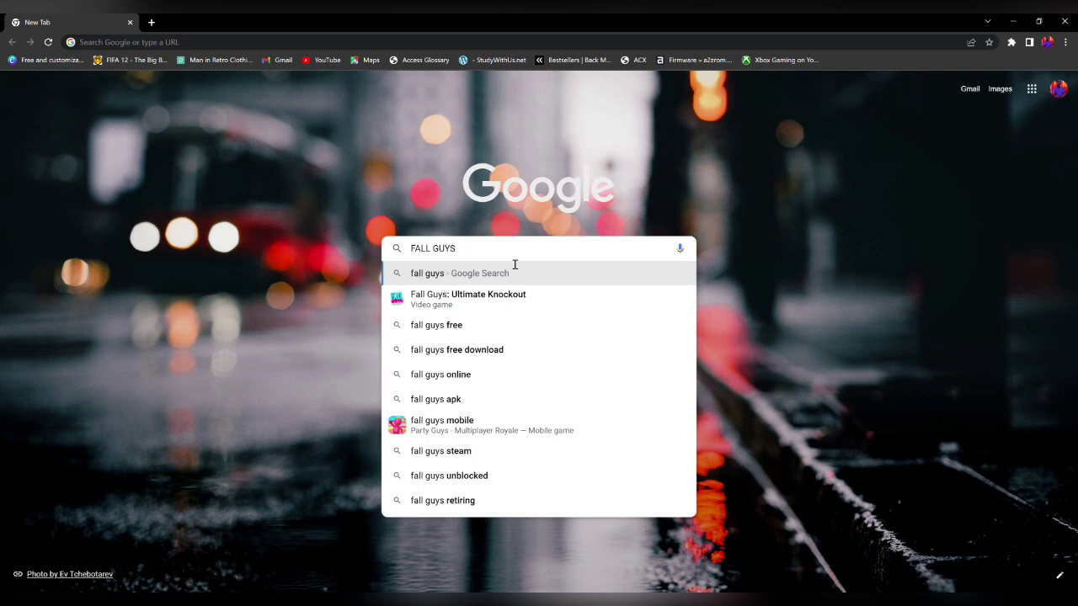
type(" DOWN")
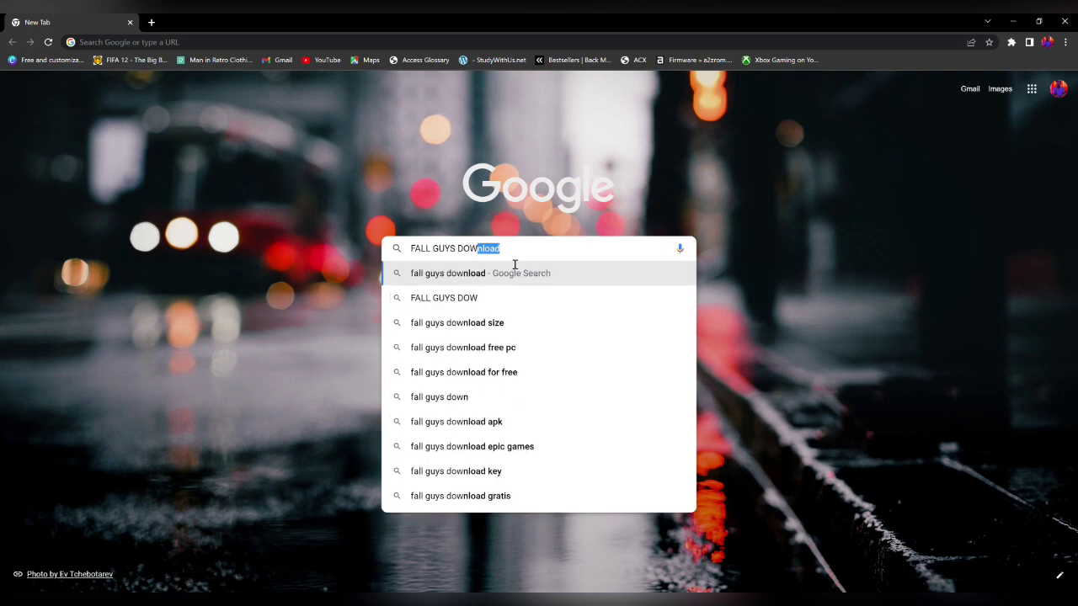
type("LOAD")
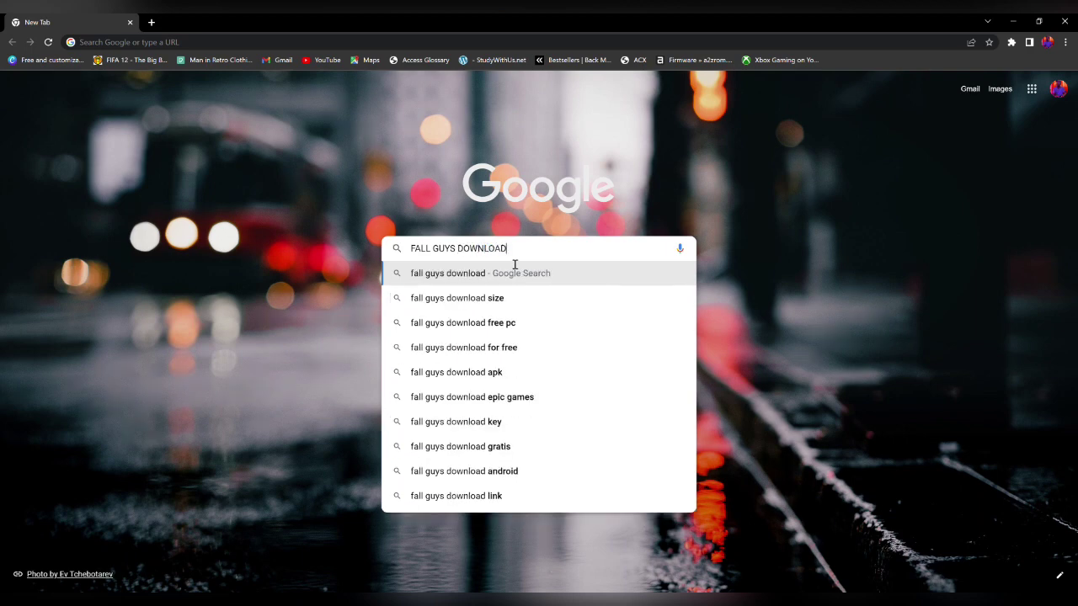
key("Return")
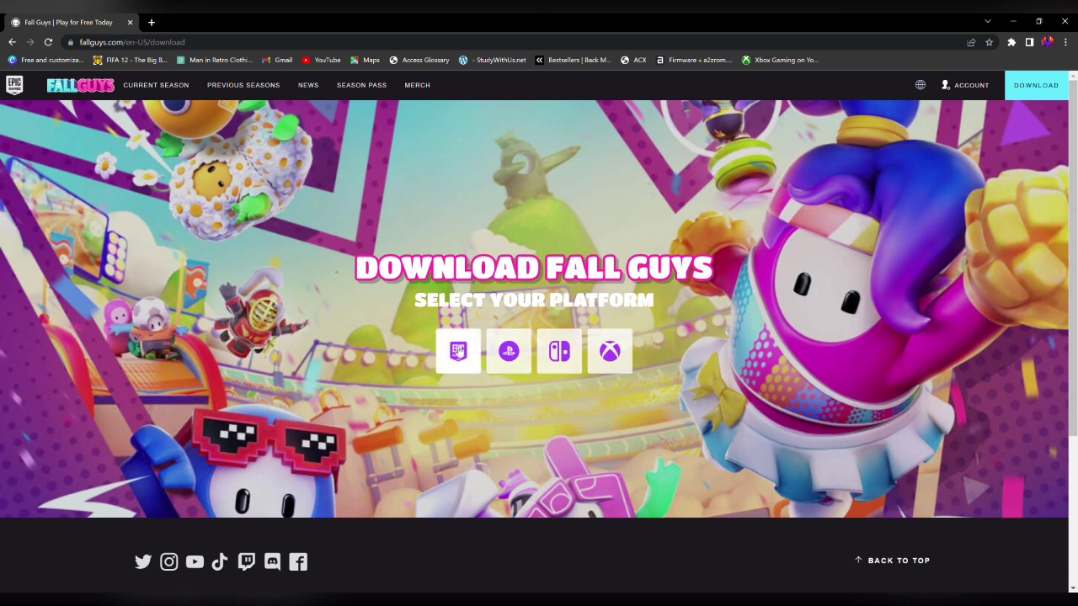
Pick Epic Games as the platform to open Fall Guys in the Epic Games Store
left_click(462, 358)
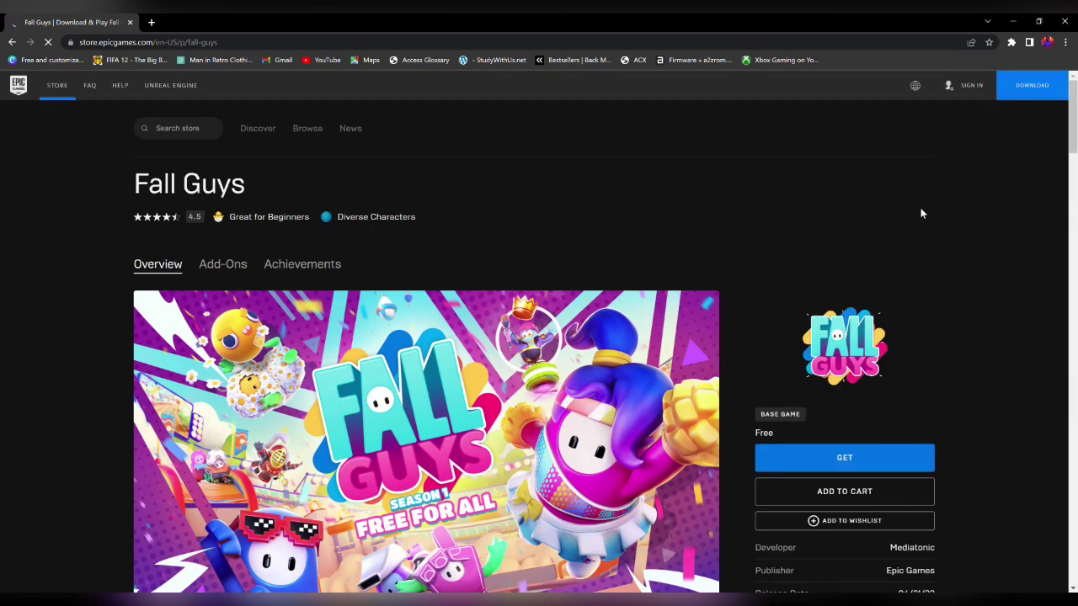
Click GET on Fall Guys and verify the account email with the emailed six-digit security code
left_click(853, 459)
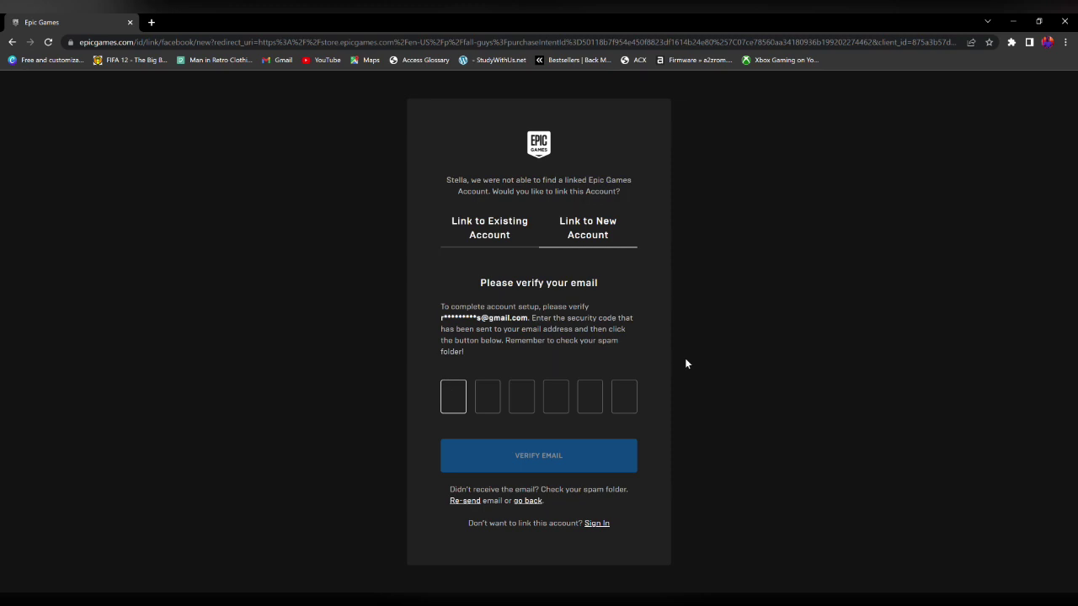
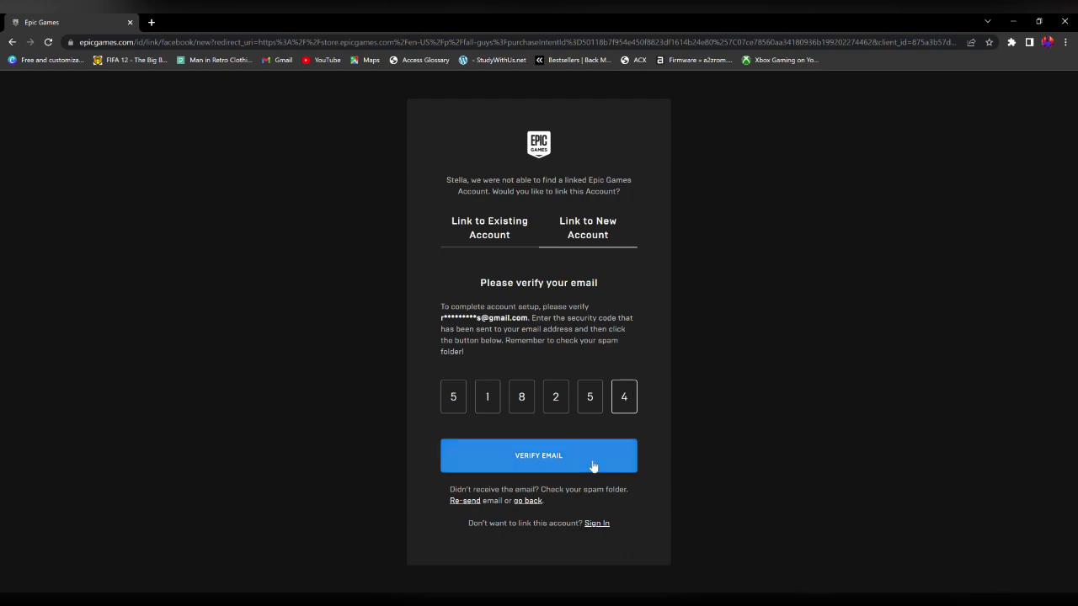
left_click(589, 459)
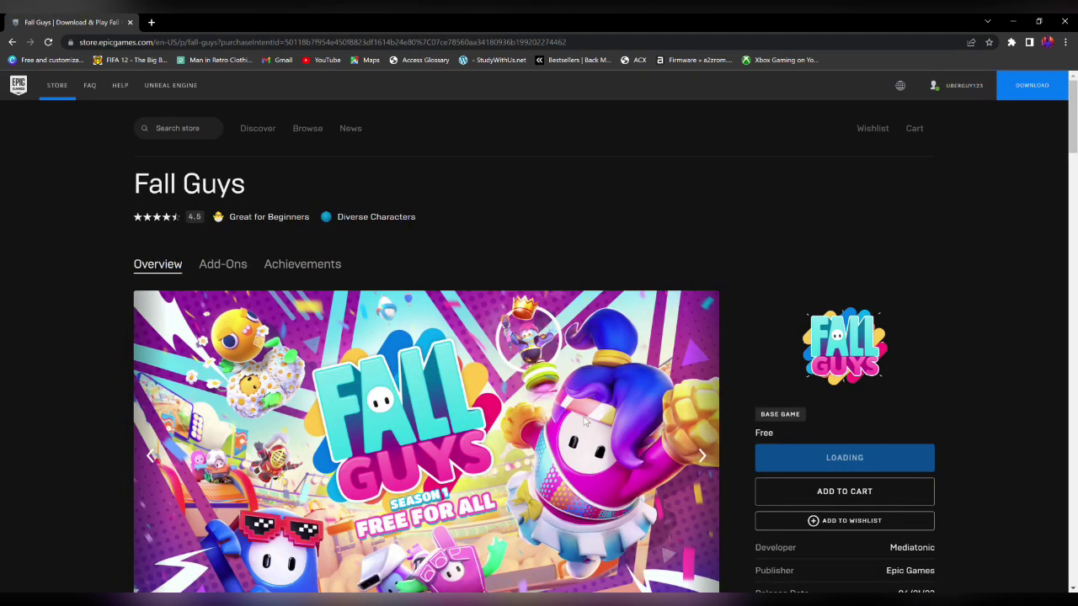
Accept the store EULA, place the free Fall Guys order, and download the Epic Games Launcher installer
scroll(679, 406, "down", 15)
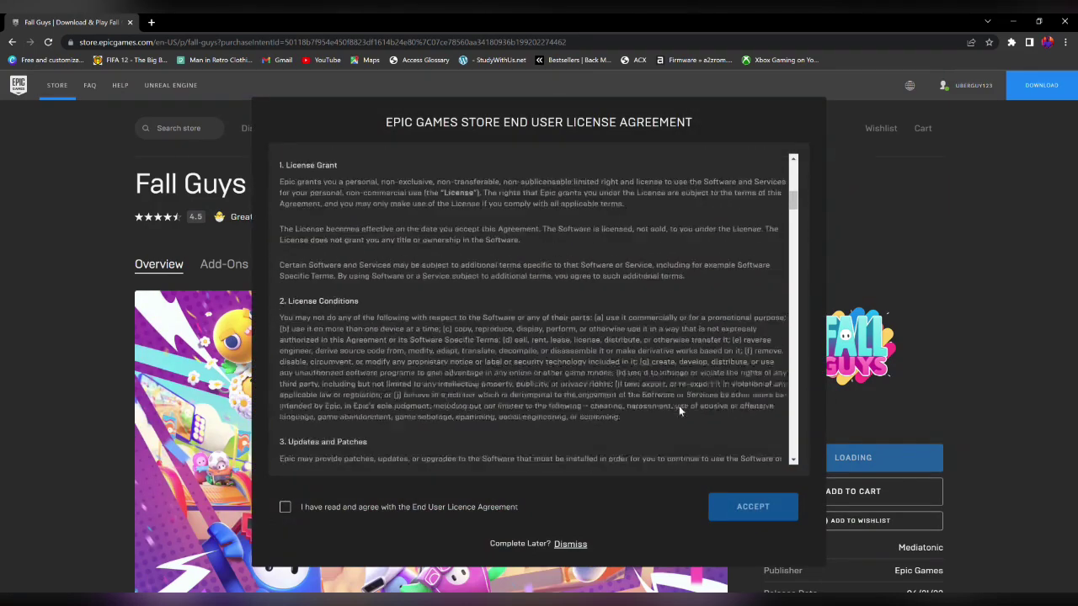
scroll(679, 407, "down", 20)
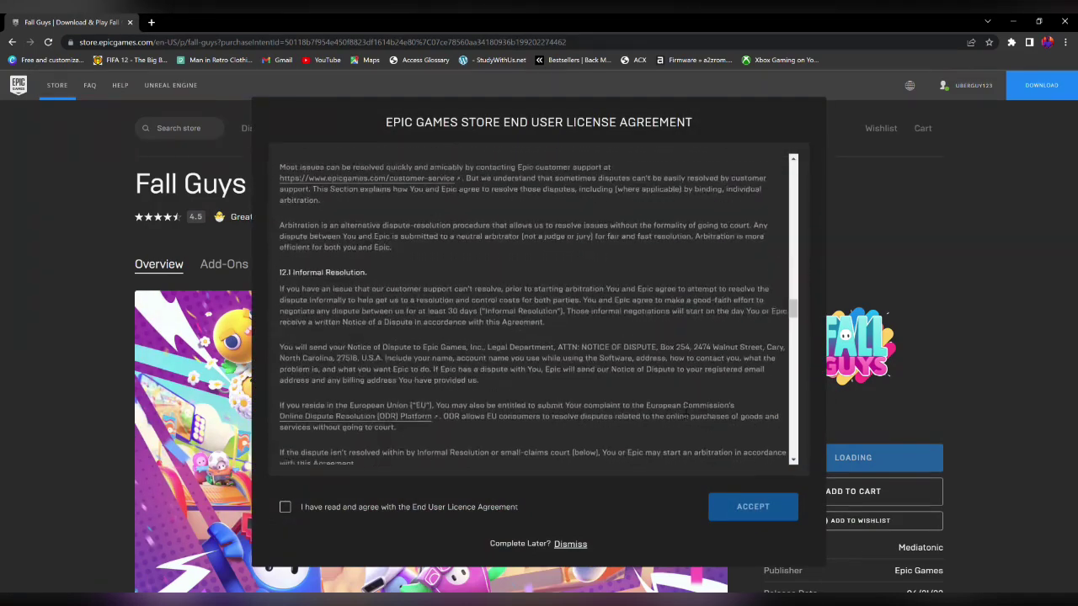
scroll(666, 419, "down", 20)
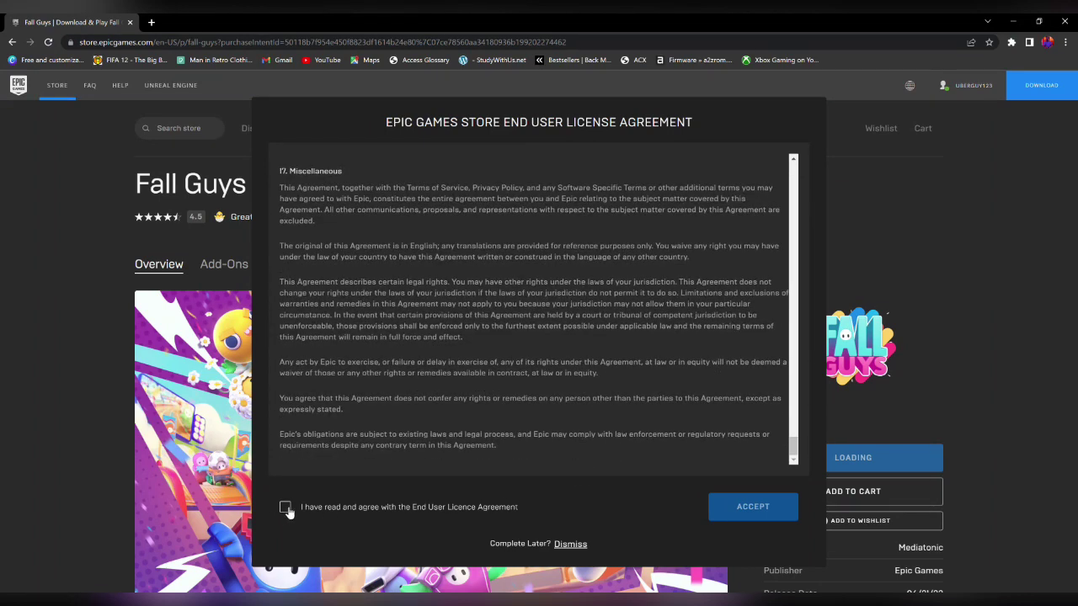
left_click(286, 507)
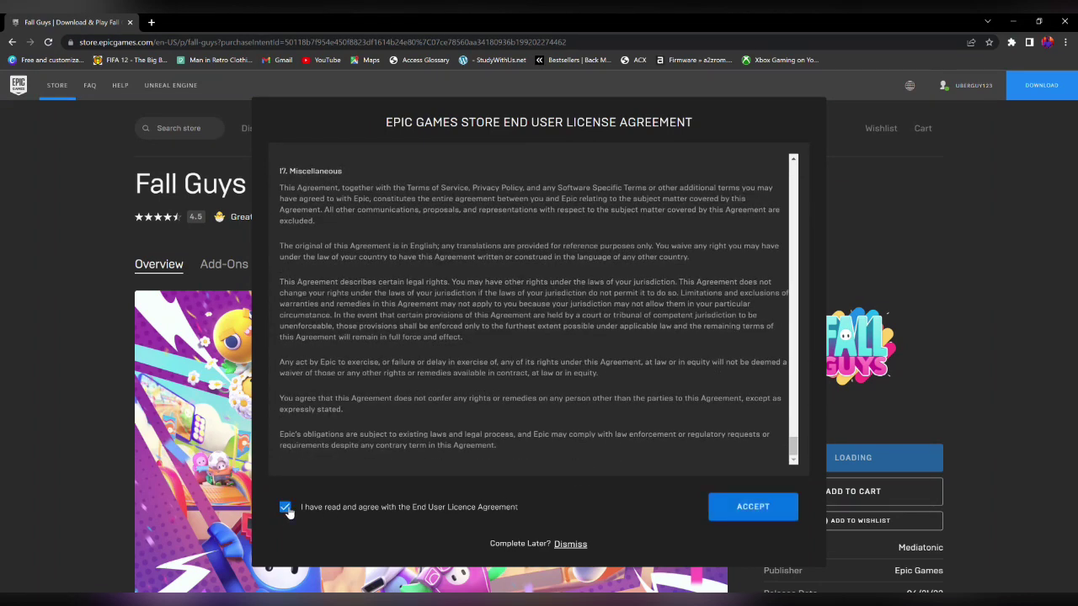
left_click(779, 509)
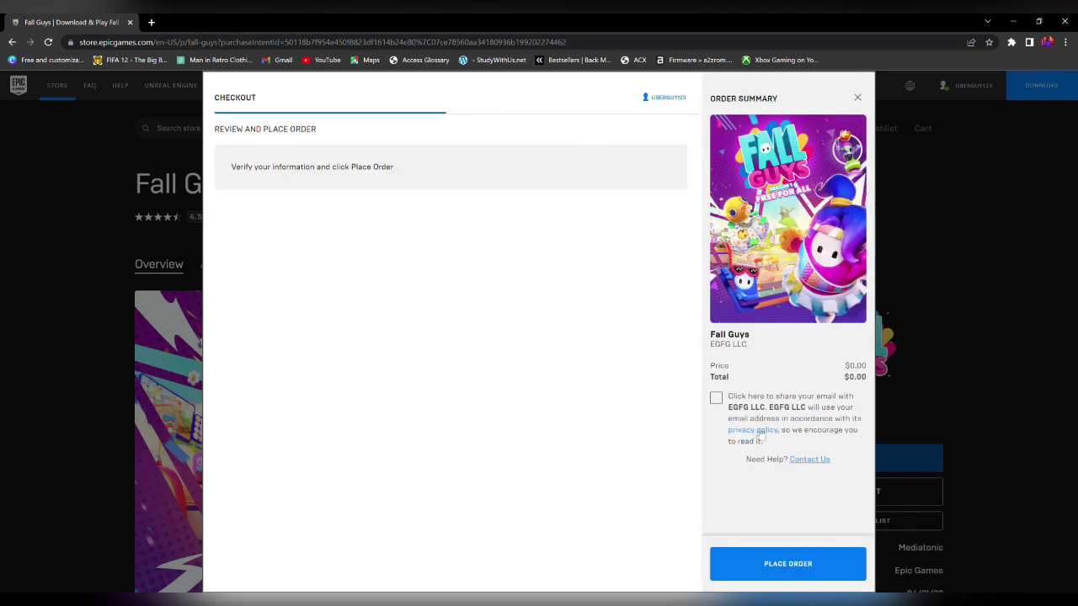
left_click(812, 569)
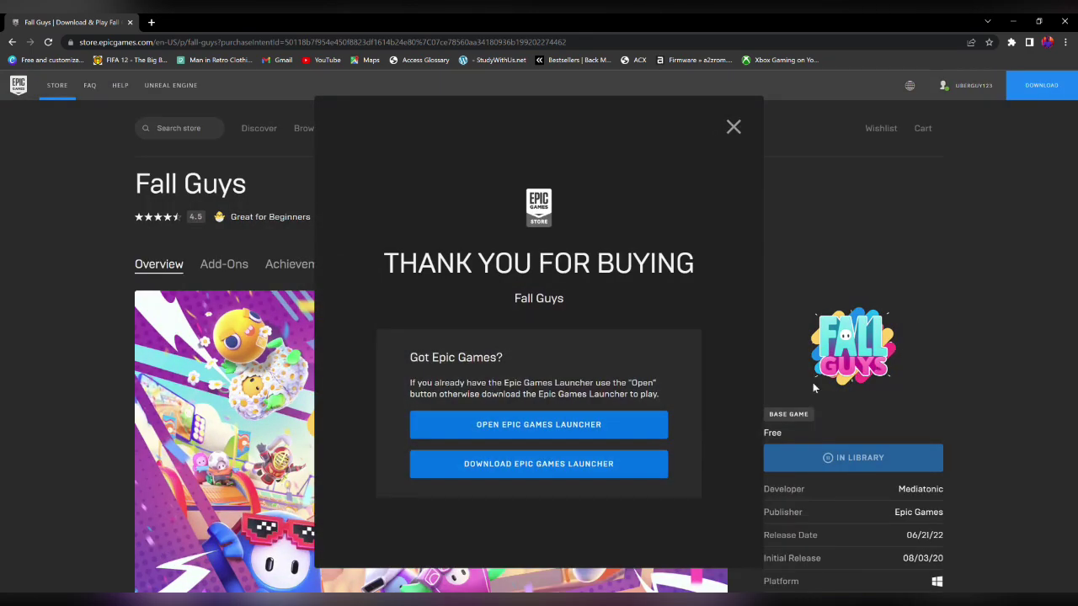
left_click(585, 469)
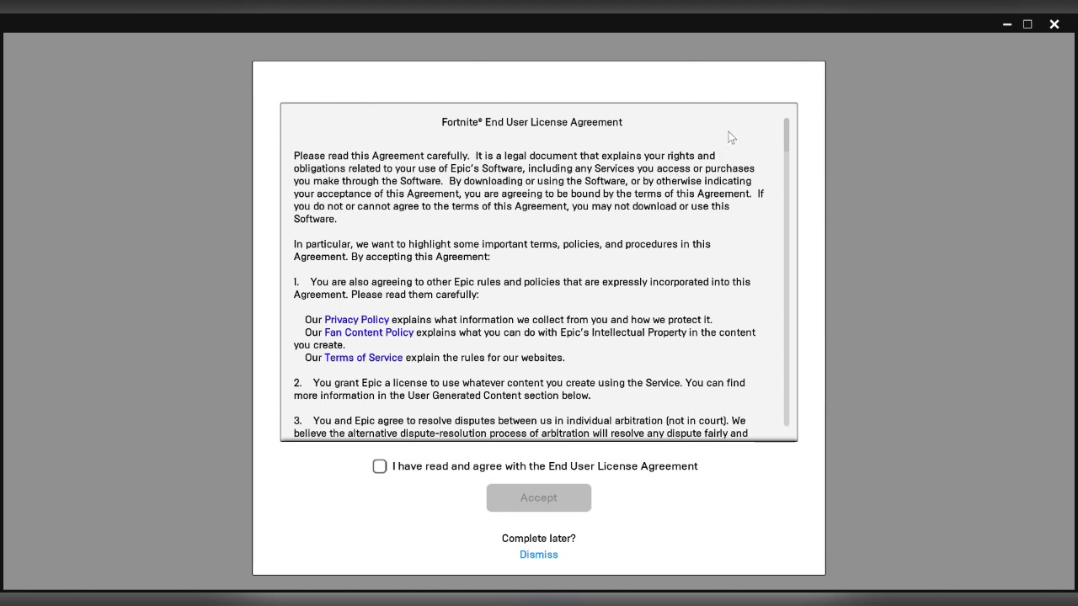
Accept the launcher's licence agreement and cancel the Fortnite install-location prompt
left_click(463, 475)
left_click(512, 500)
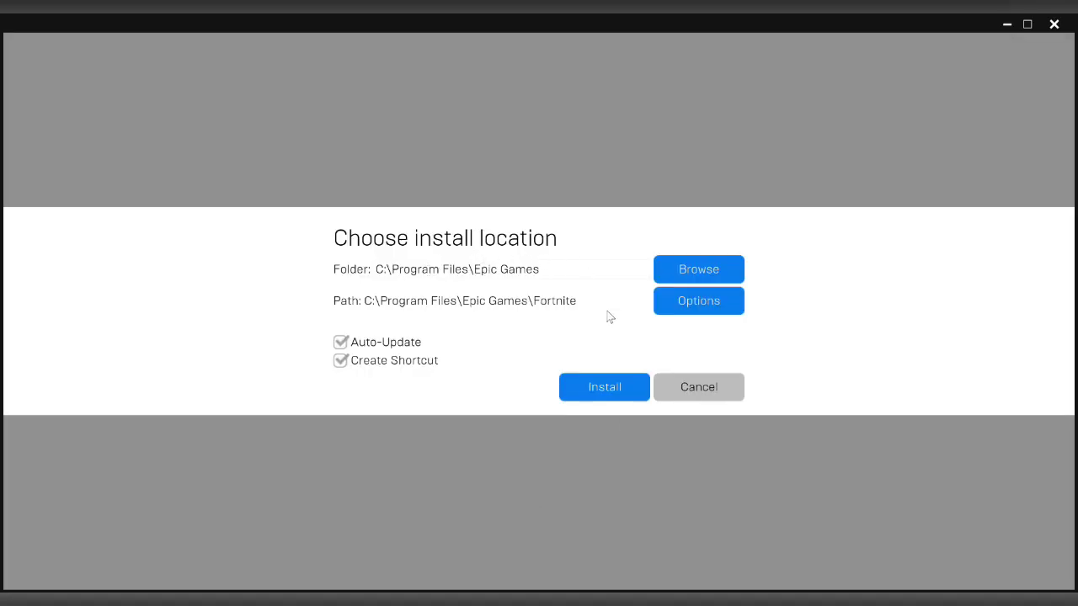
left_click(605, 384)
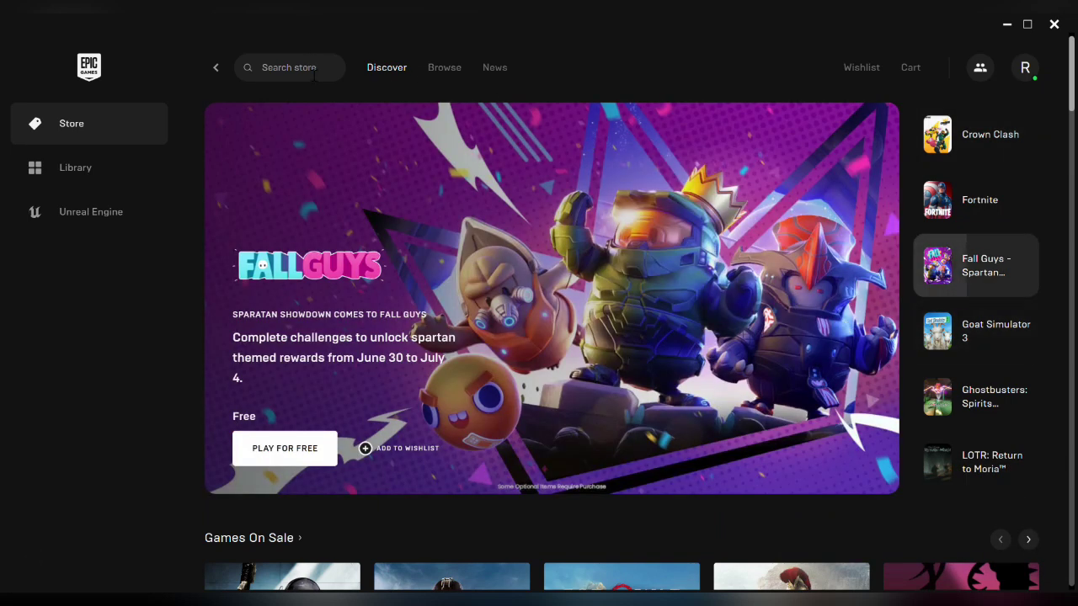
left_click(314, 75)
Search the launcher store for 'fall guys', open the Fall Guys page and click GET
type("fa")
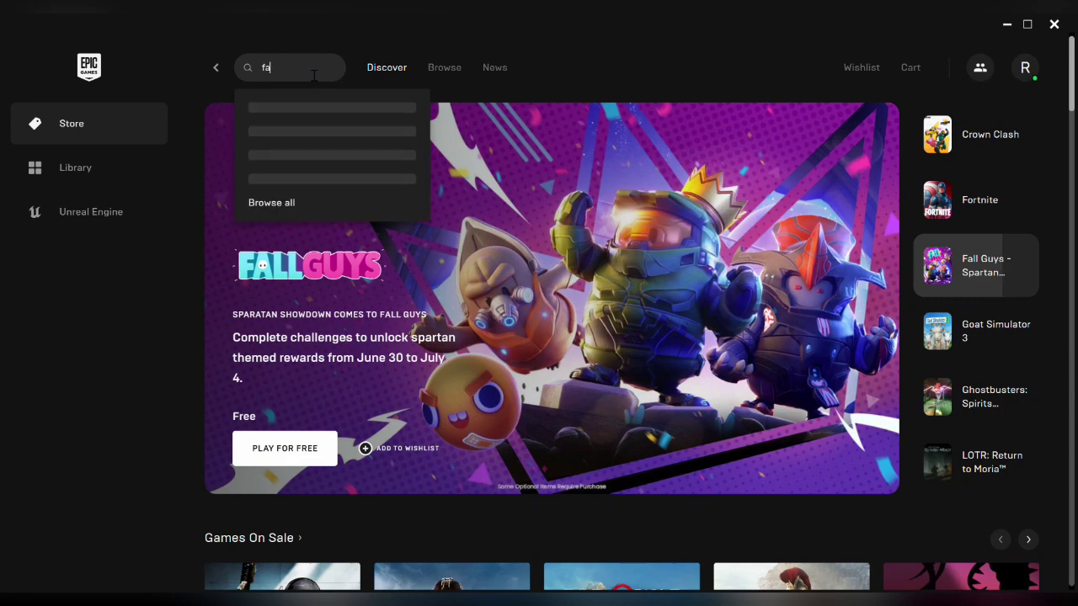
type("ll")
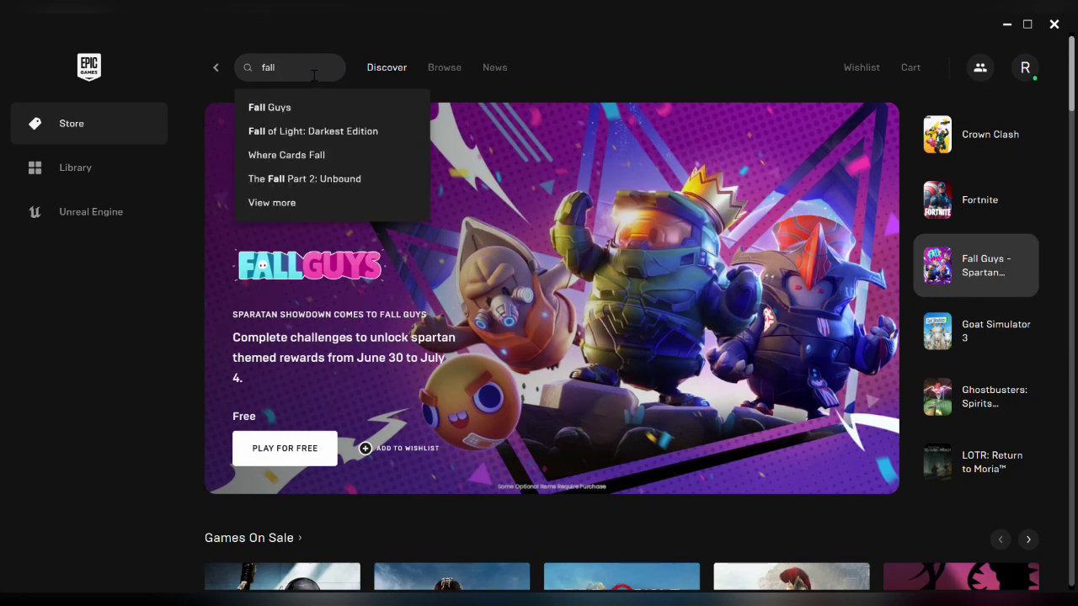
type(" guys")
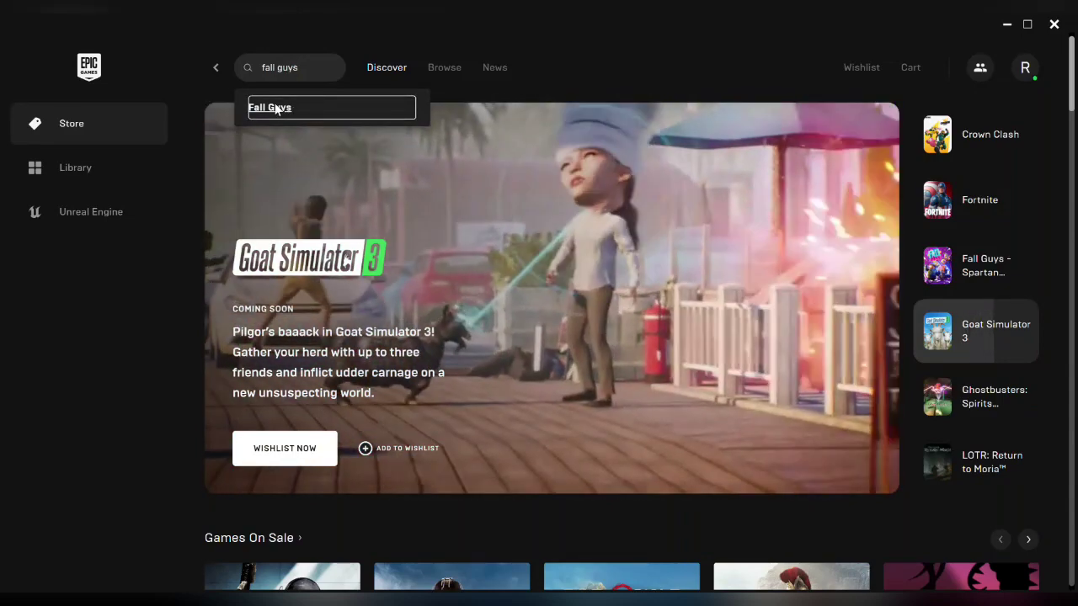
left_click(281, 110)
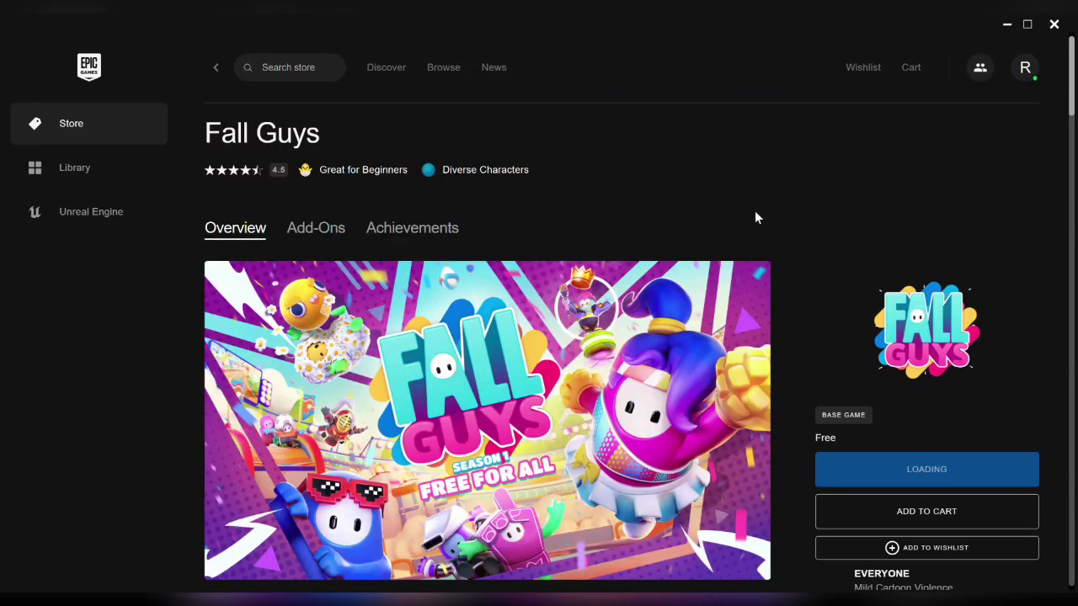
scroll(755, 218, "down", 2)
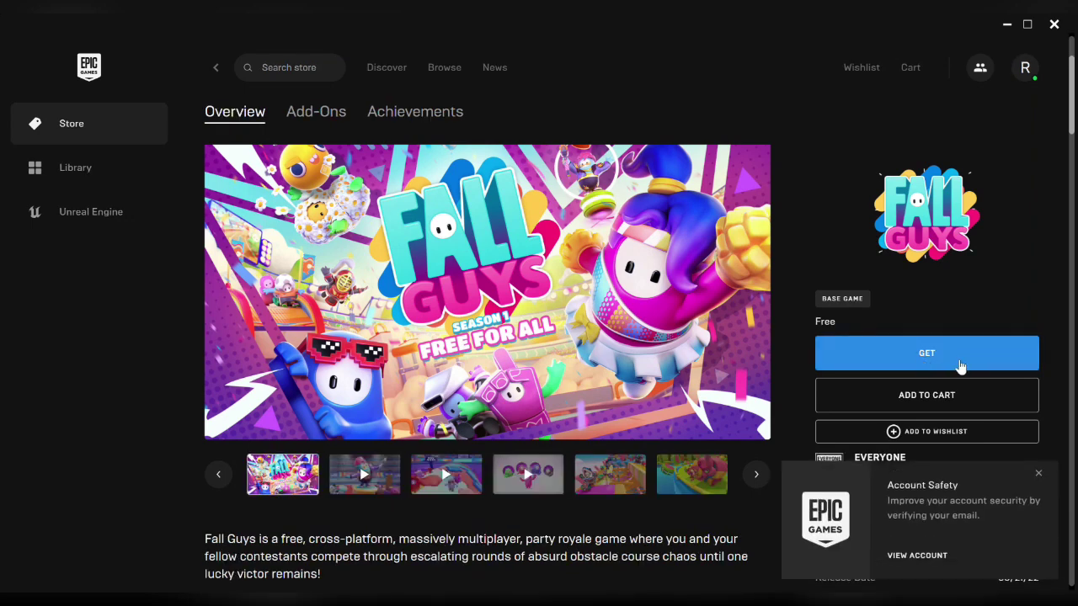
left_click(966, 359)
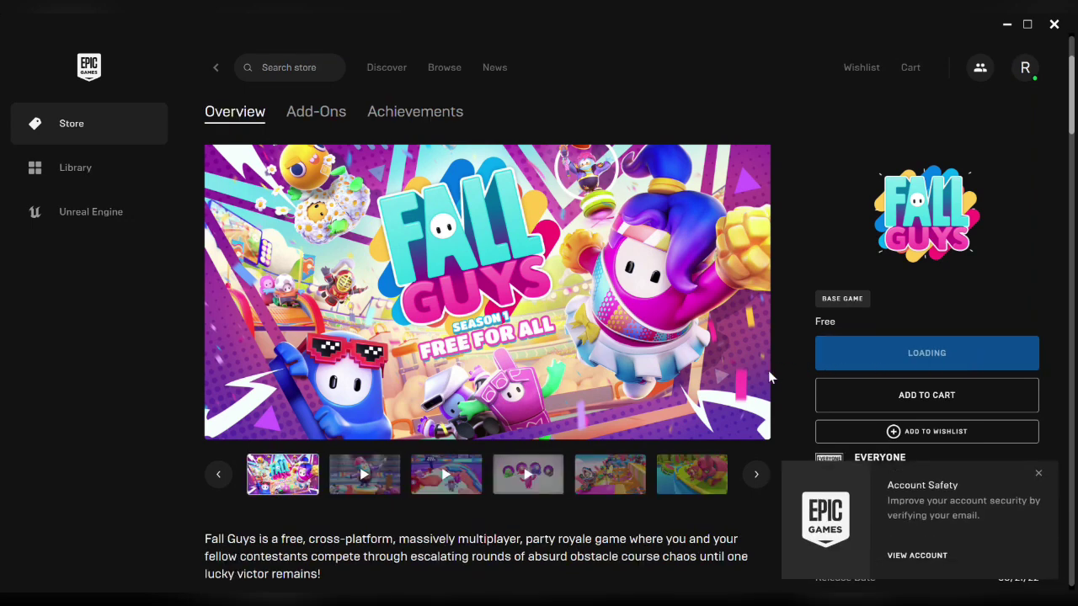
Accept the End User Licence Agreement and place the $0.00 Fall Guys order
scroll(521, 350, "down", 20)
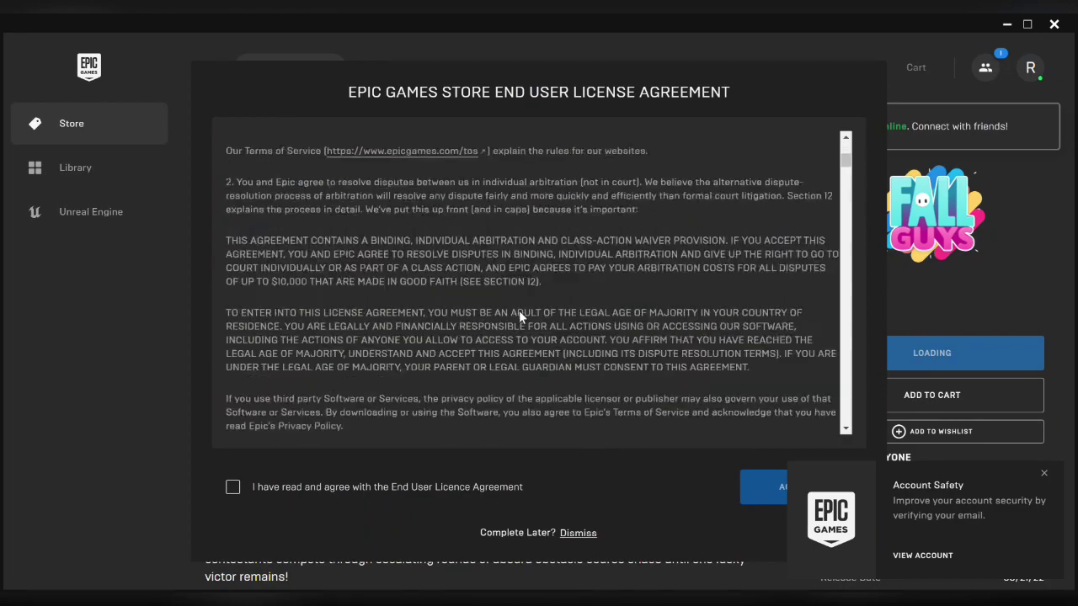
scroll(517, 326, "down", 20)
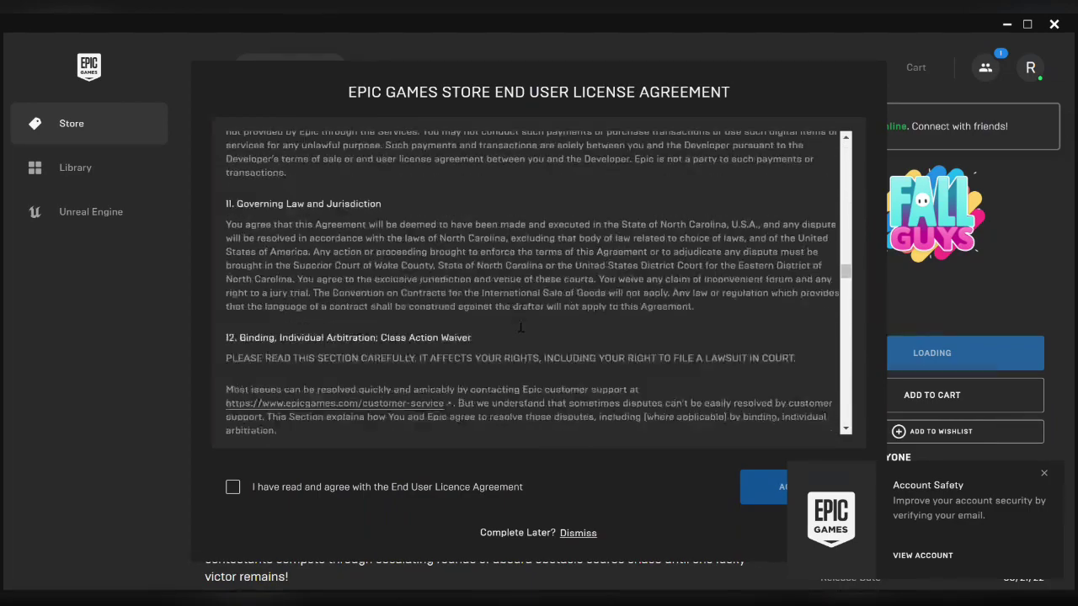
scroll(511, 323, "down", 10)
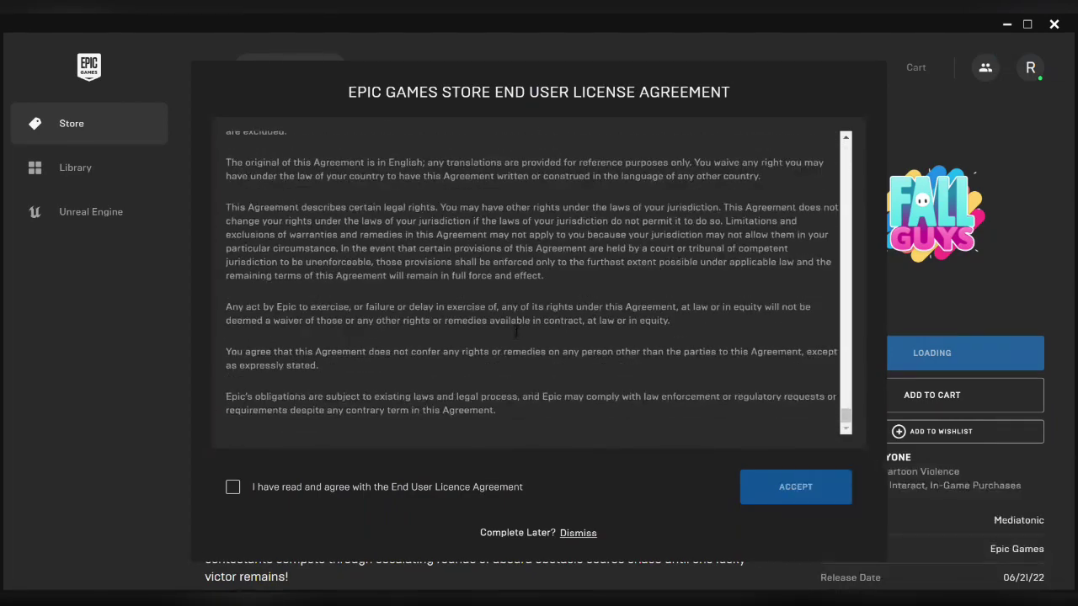
left_click(234, 488)
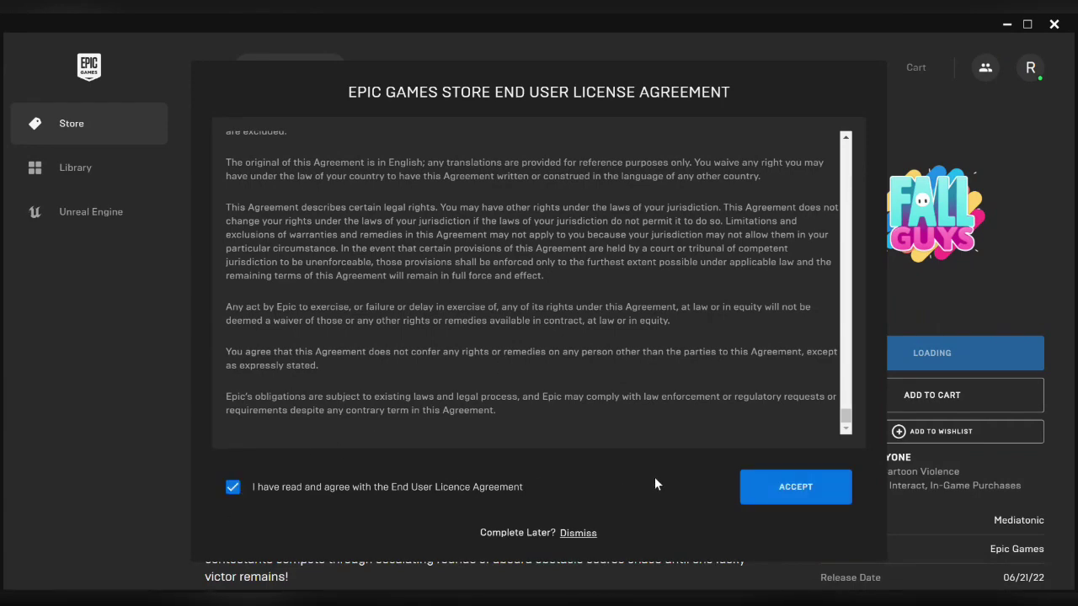
left_click(839, 493)
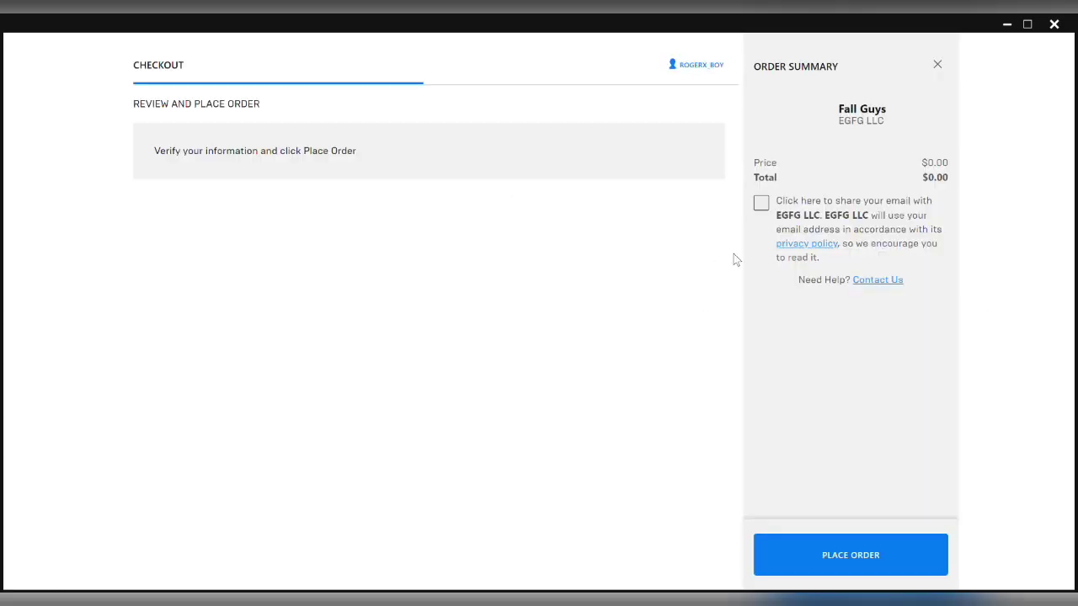
left_click(906, 566)
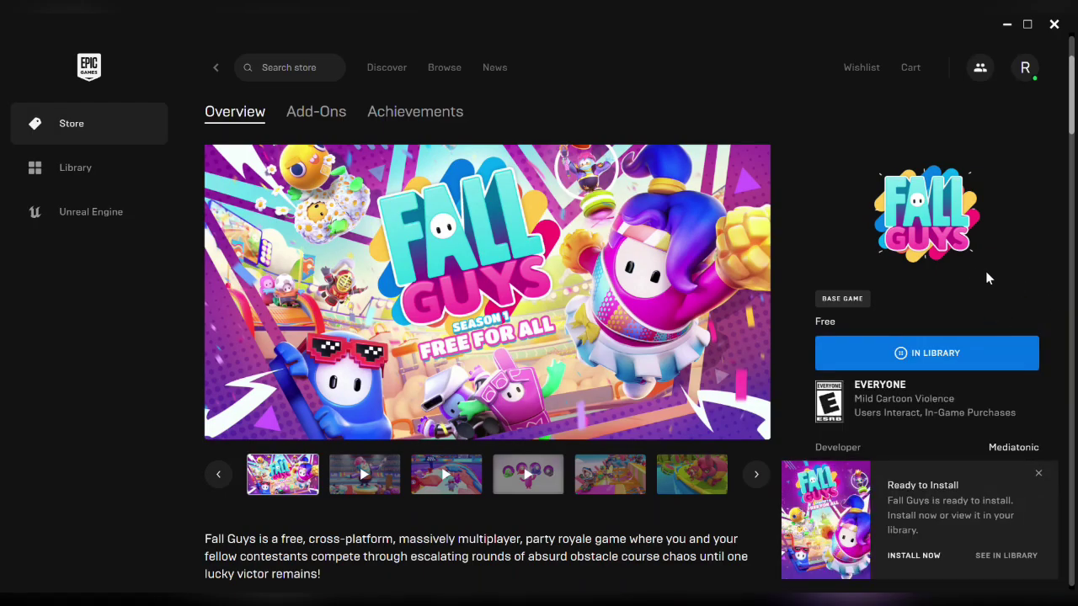
Install Fall Guys from the library to D:\FallGuys
left_click(926, 354)
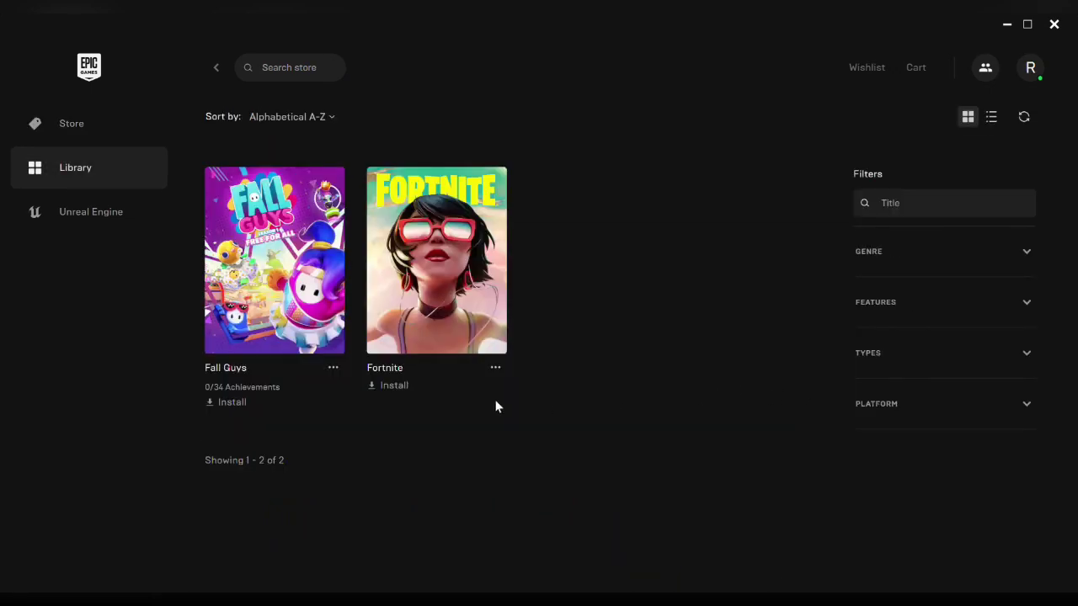
left_click(232, 410)
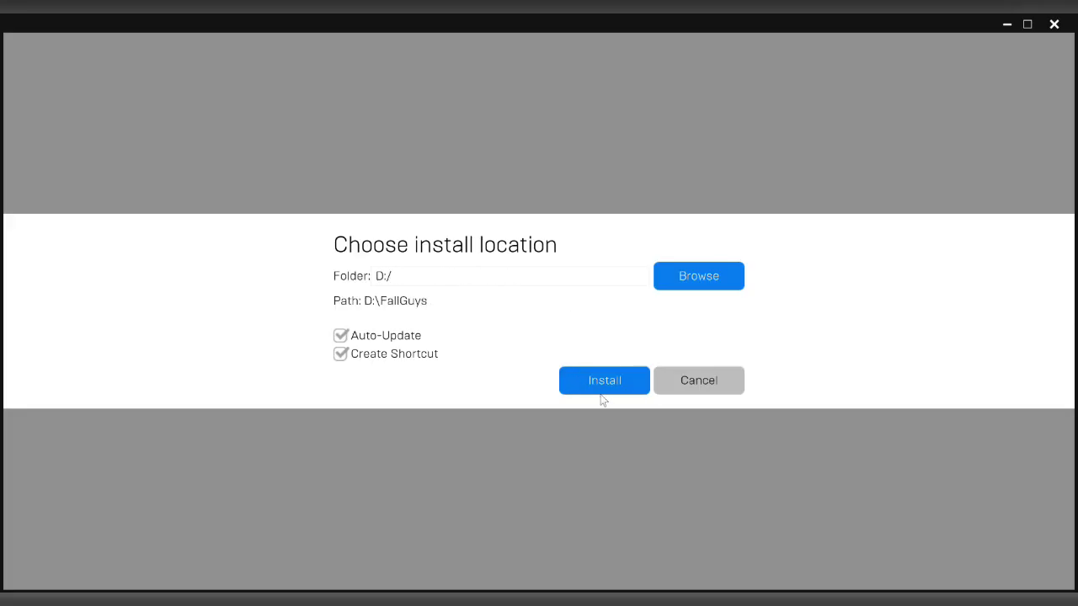
left_click(605, 384)
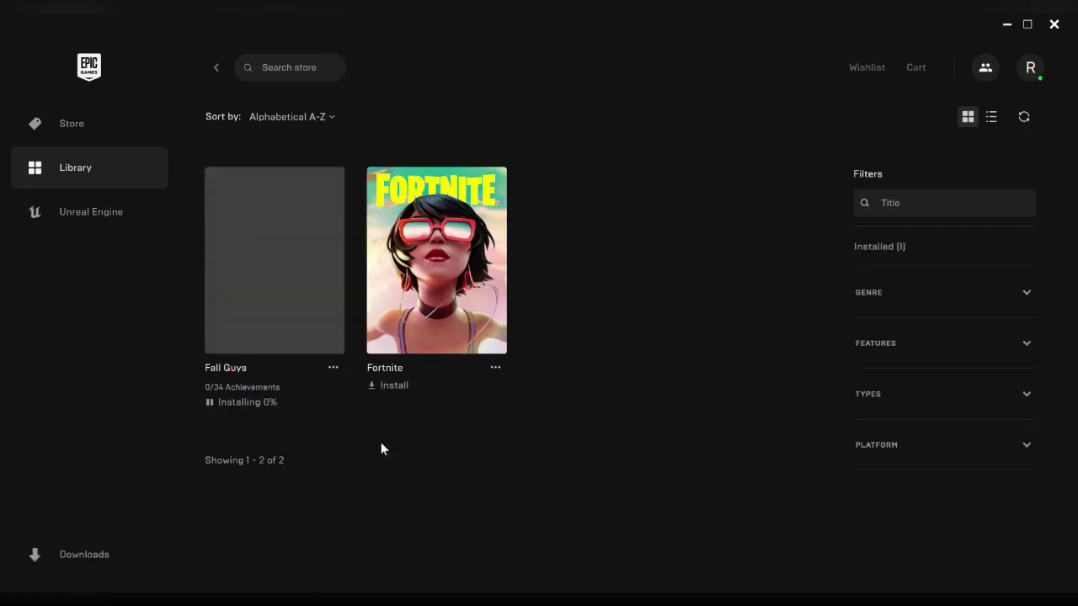